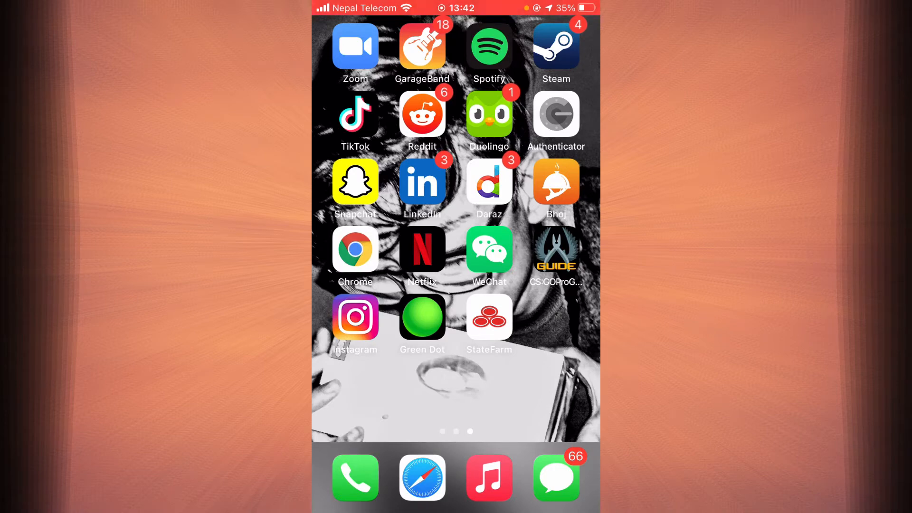
{"action": "scroll", "coordinate": [455, 221], "scroll_direction": "left", "scroll_amount": 5}
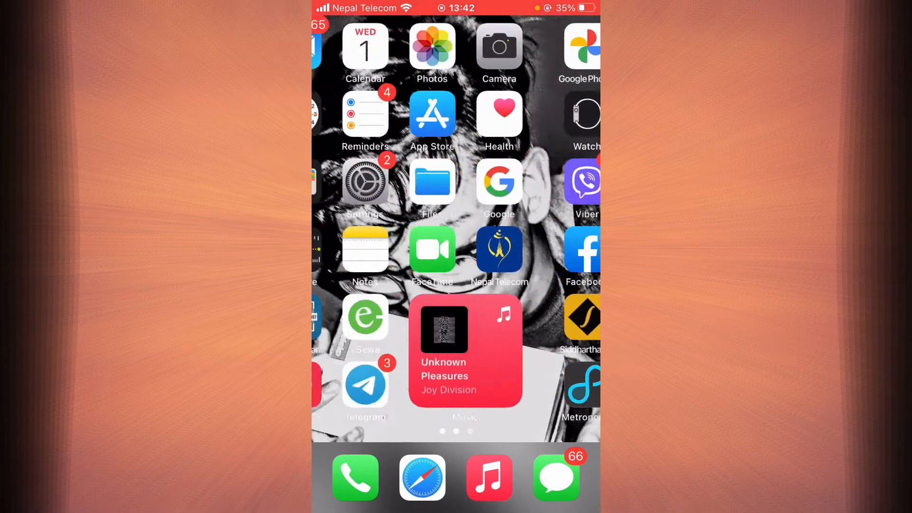
Search the App Store for 'state farm' and confirm the app shows as already installed
{"action": "left_click", "coordinate": [491, 117]}
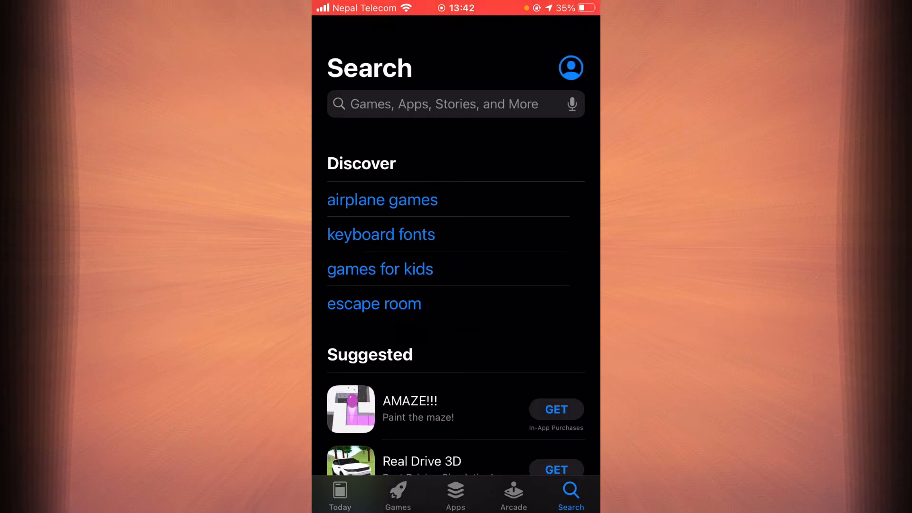
{"action": "left_click", "coordinate": [444, 104]}
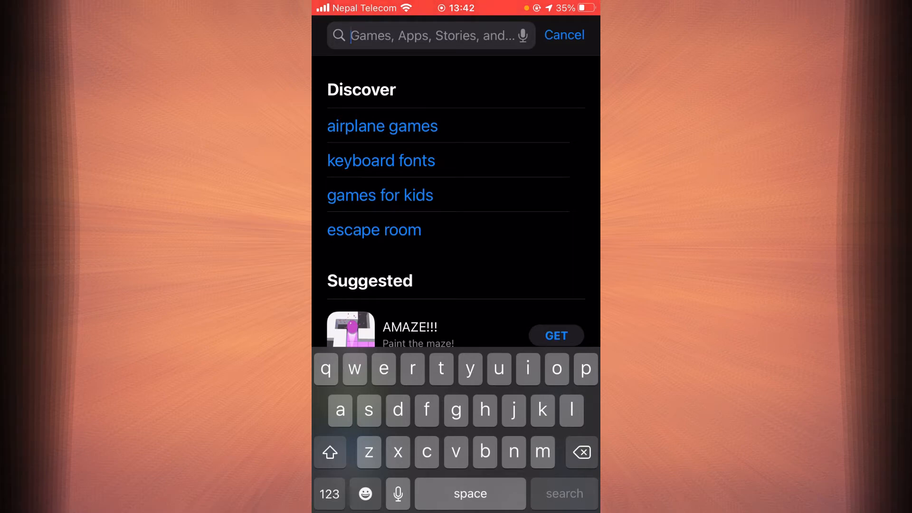
{"action": "type", "text": "sta"}
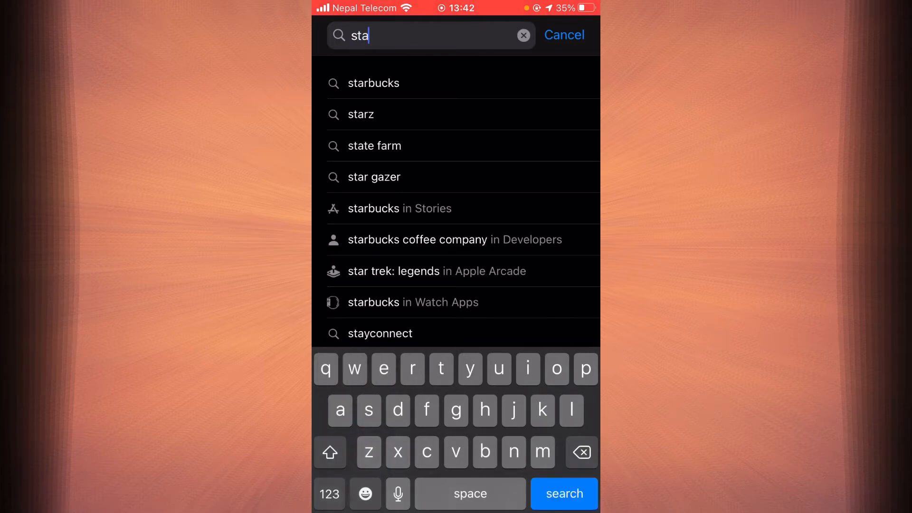
{"action": "type", "text": "e"}
{"action": "key", "text": "BackSpace"}
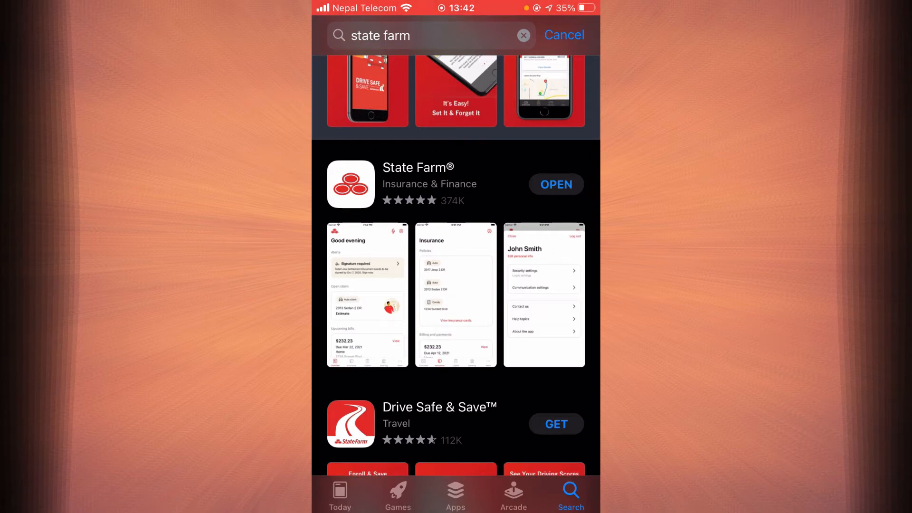
Go from the home screen into Settings > General > iPhone Storage to reach the StateFarm row
{"action": "key", "text": "super"}
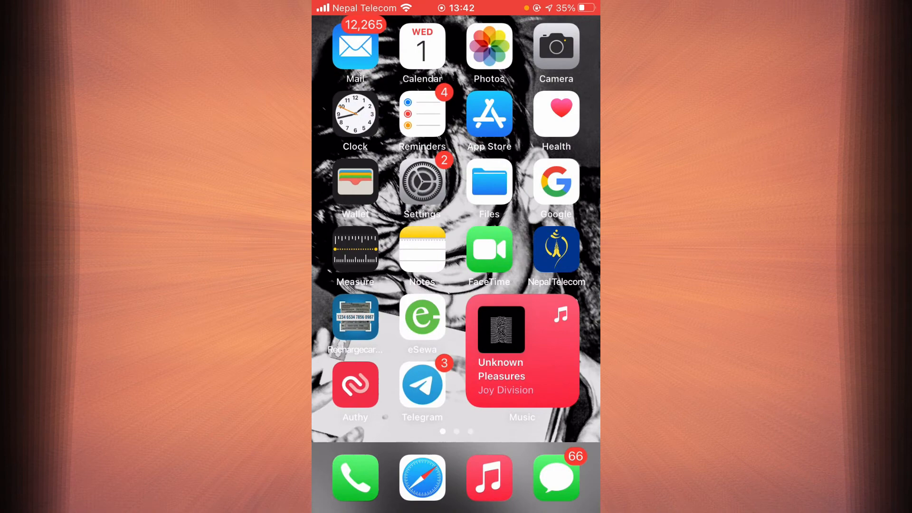
{"action": "left_click", "coordinate": [489, 244]}
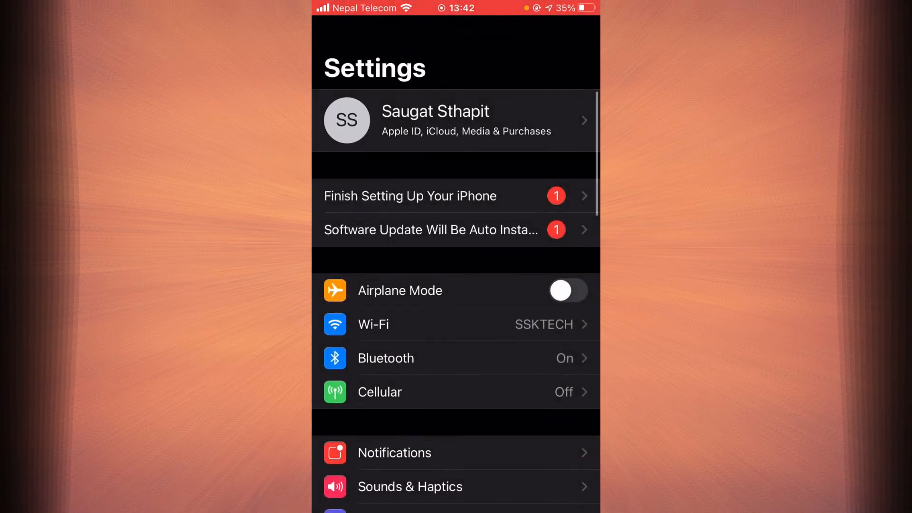
{"action": "scroll", "coordinate": [456, 285], "scroll_direction": "down", "scroll_amount": 5}
{"action": "left_click", "coordinate": [381, 198]}
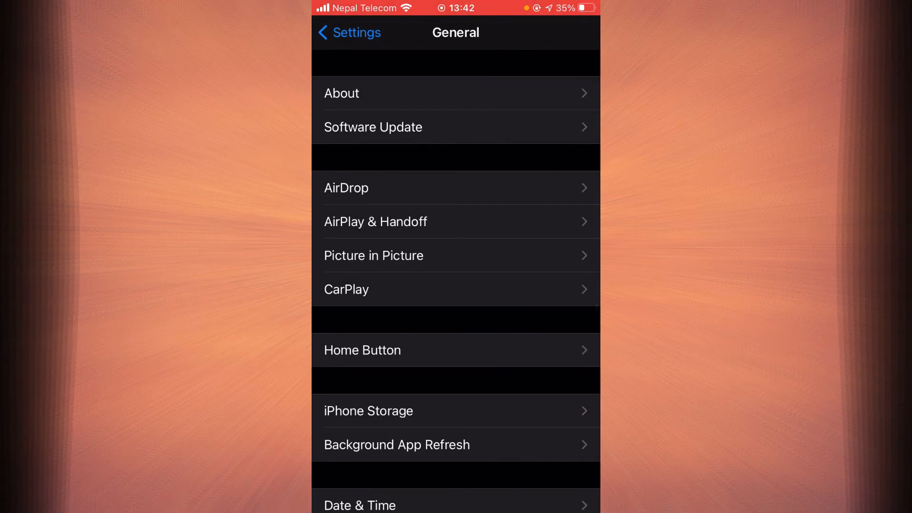
{"action": "left_click", "coordinate": [368, 411]}
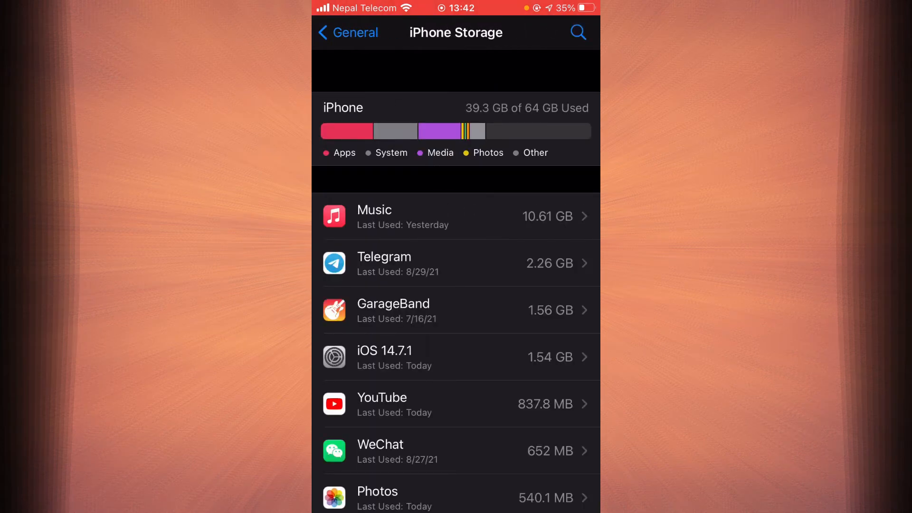
{"action": "scroll", "coordinate": [456, 285], "scroll_direction": "down", "scroll_amount": 5}
{"action": "scroll", "coordinate": [456, 285], "scroll_direction": "down", "scroll_amount": 5}
{"action": "scroll", "coordinate": [456, 285], "scroll_direction": "down", "scroll_amount": 10}
{"action": "scroll", "coordinate": [456, 285], "scroll_direction": "down", "scroll_amount": 5}
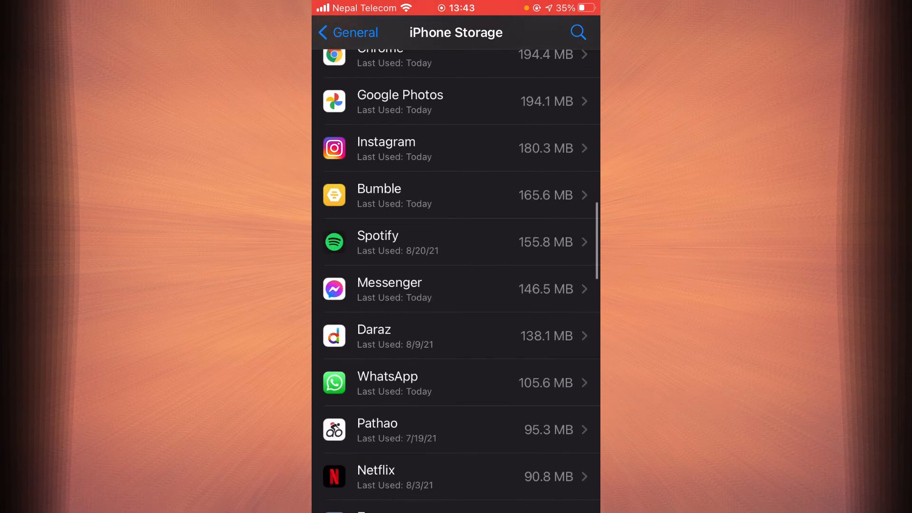
{"action": "scroll", "coordinate": [456, 285], "scroll_direction": "down", "scroll_amount": 5}
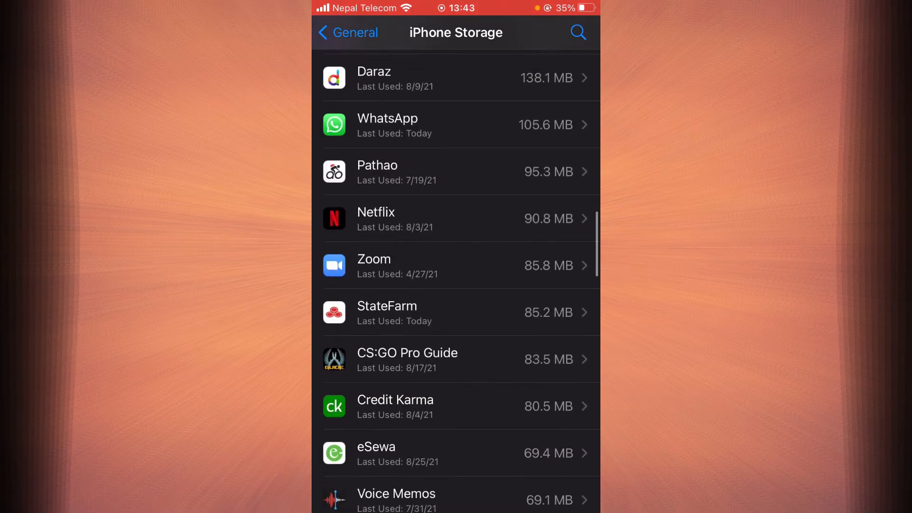
Offload StateFarm keeping its documents and data, then start reinstalling it
{"action": "left_click", "coordinate": [387, 312]}
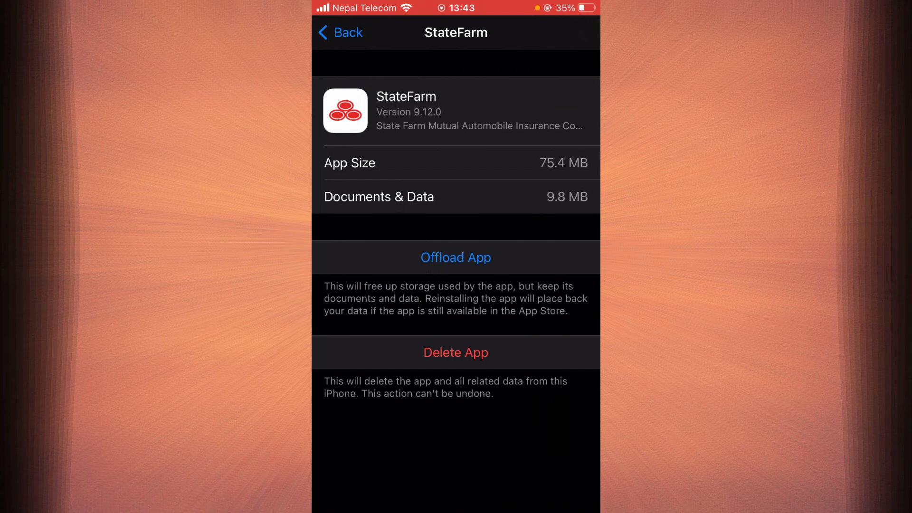
{"action": "left_click", "coordinate": [456, 257]}
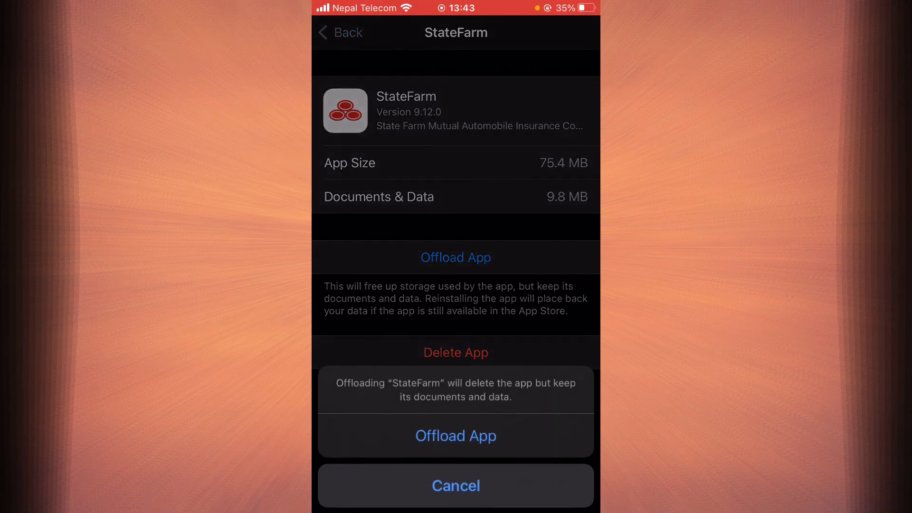
{"action": "left_click", "coordinate": [457, 435]}
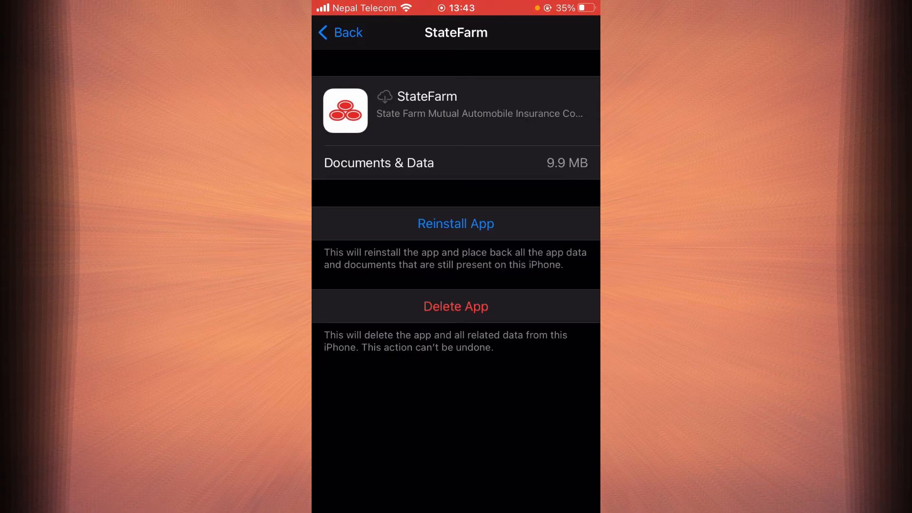
{"action": "left_click", "coordinate": [455, 223]}
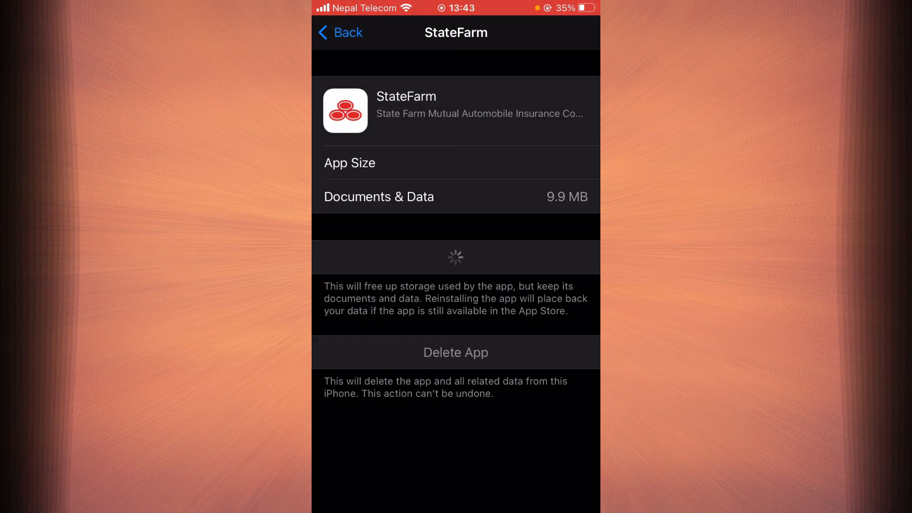
Swipe to the home screen page holding the reinstalled StateFarm icon
{"action": "left_click_drag", "start_coordinate": [541, 249], "coordinate": [356, 249]}
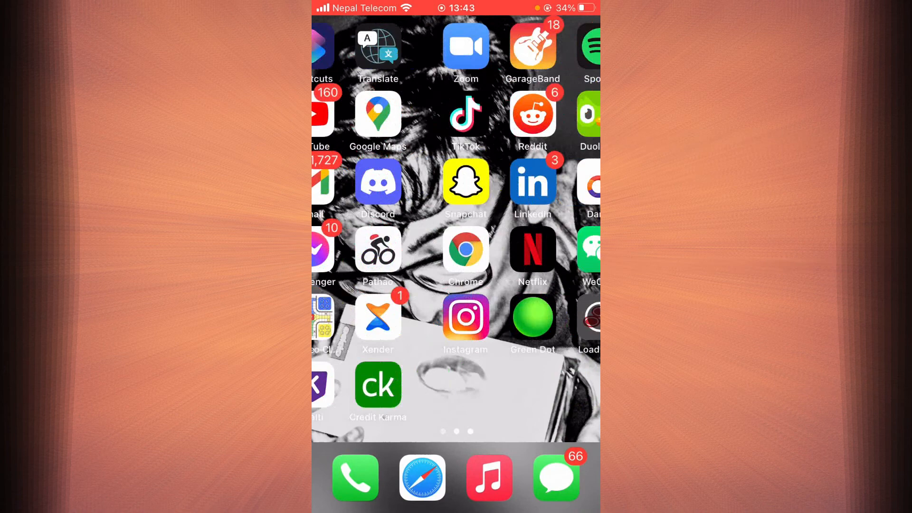